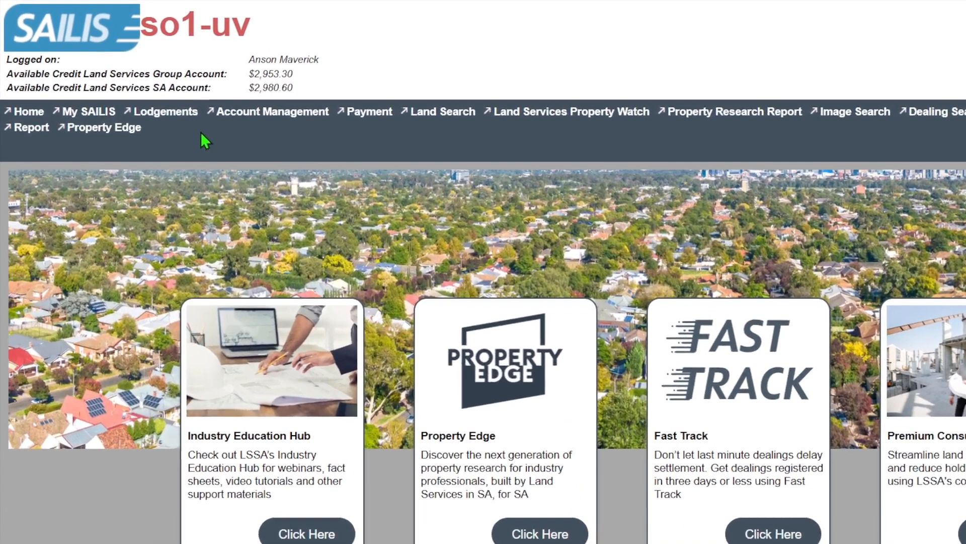
Start preparing a new priority notice and choose Test Agent 1 (AAAA1) as the agent.
mouse_move(161, 101)
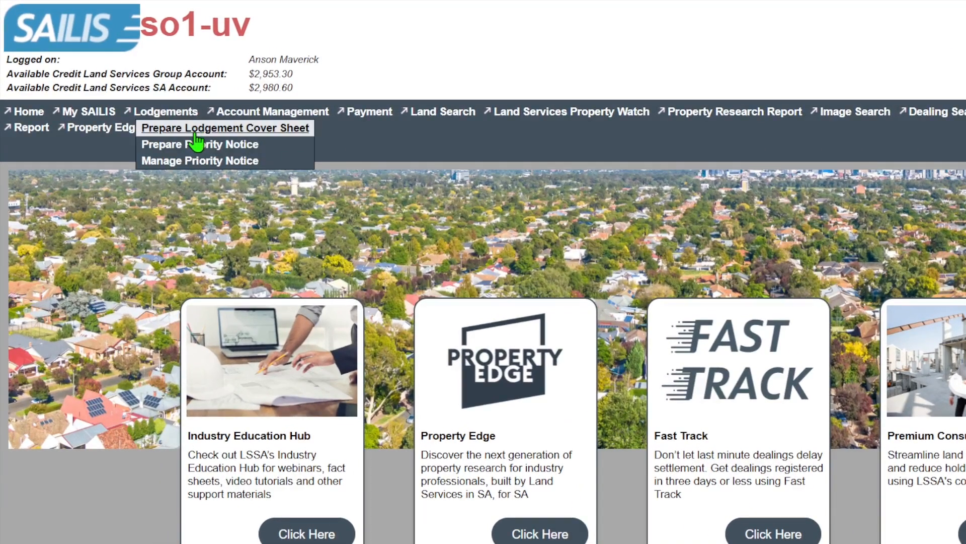
left_click(304, 149)
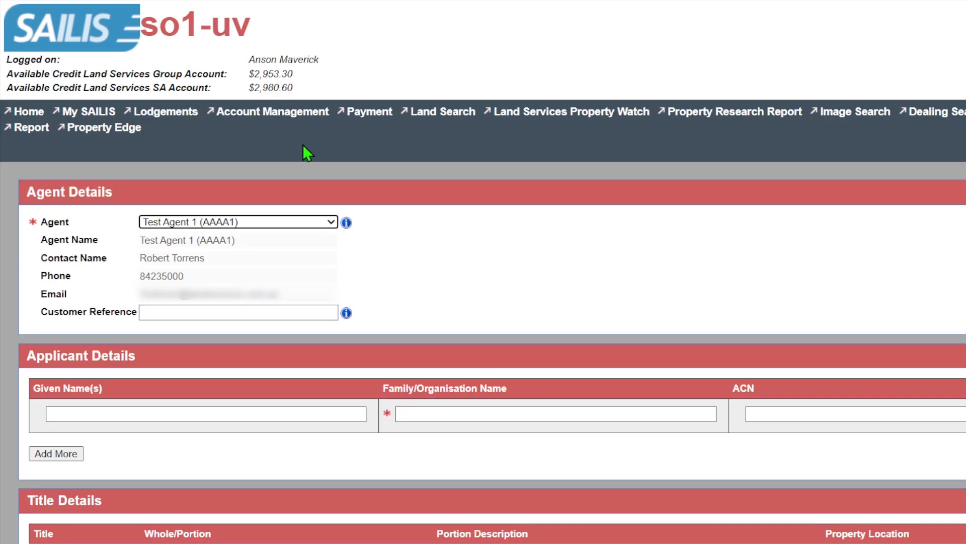
left_click(335, 223)
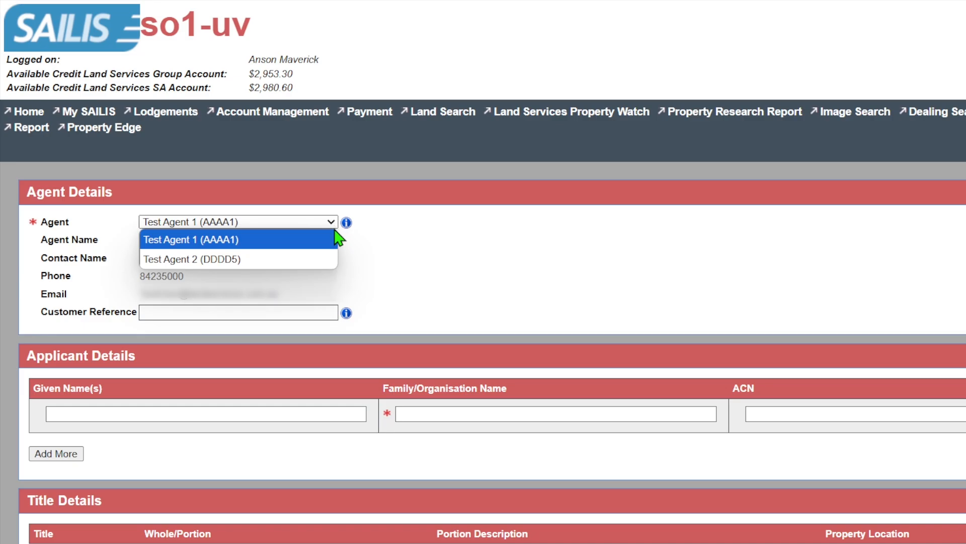
left_click(329, 246)
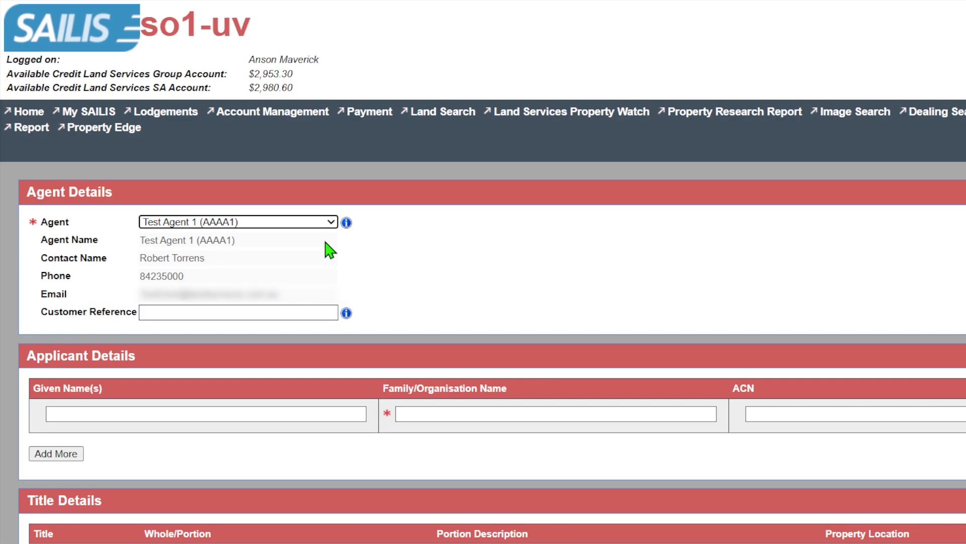
Fill in the agent section's customer reference with the text "Customer Reference".
left_click(258, 312)
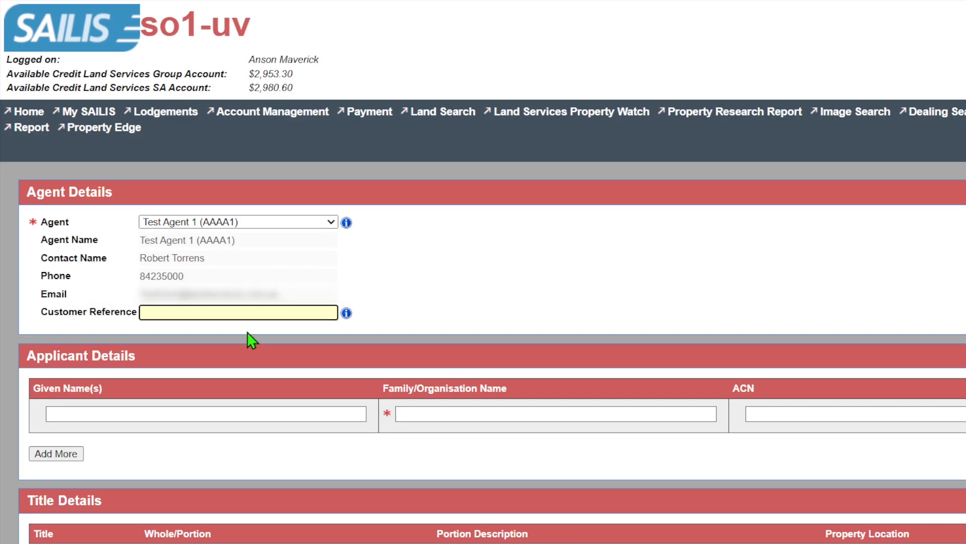
type("Custome")
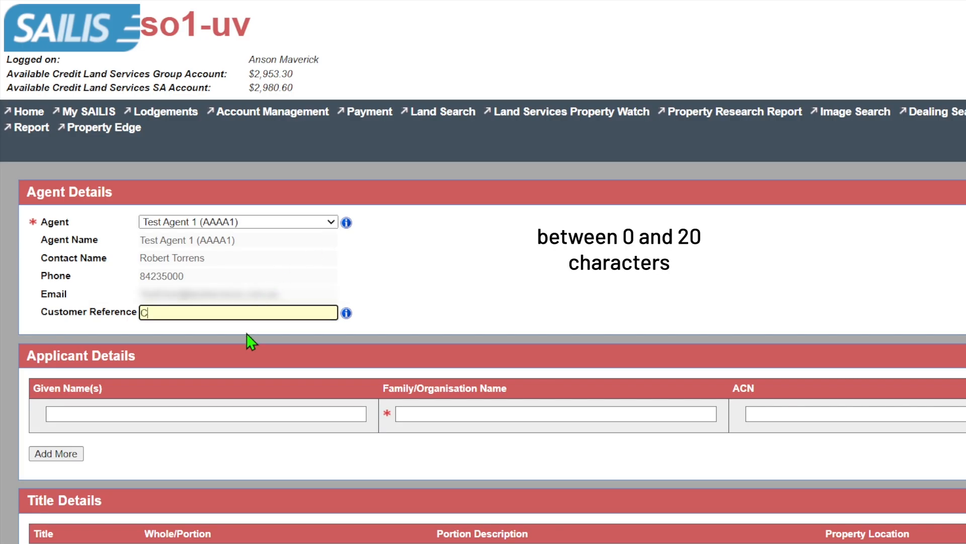
type("r Reference")
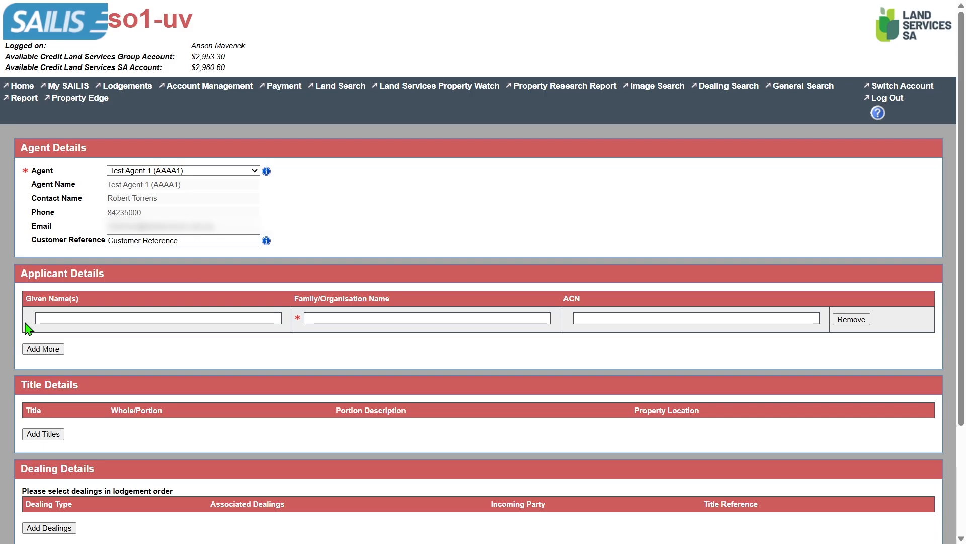
Enter the first applicant's given name and family name in the applicant details.
left_click(48, 320)
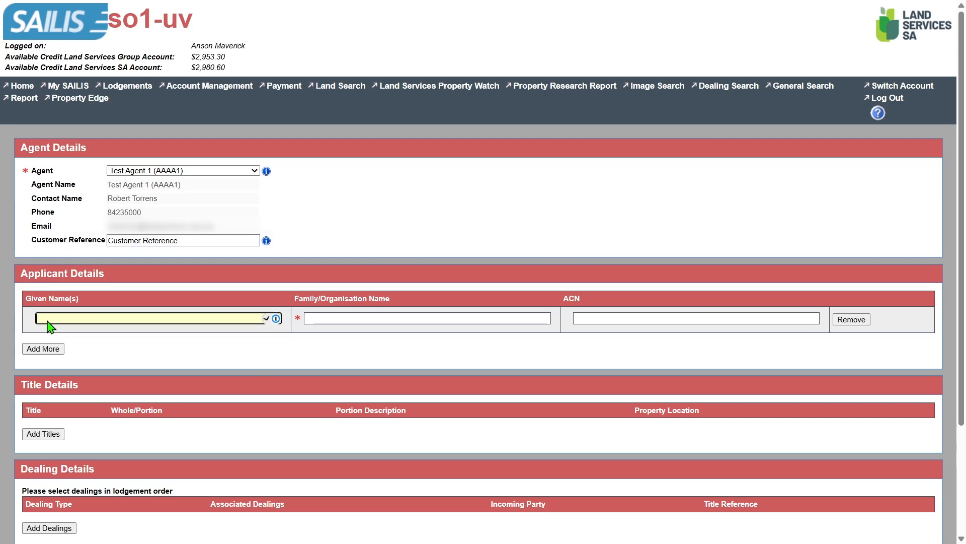
type("John")
key("Tab")
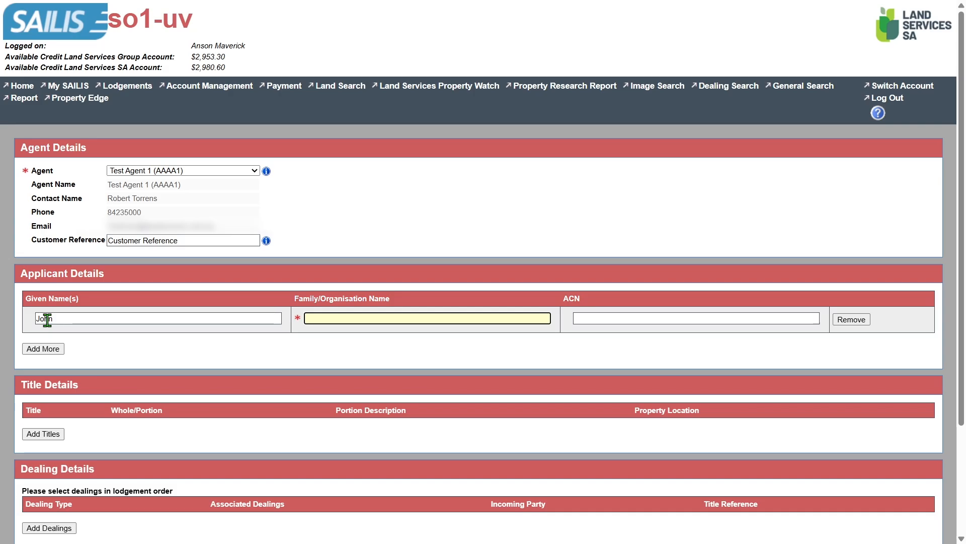
type("Smith")
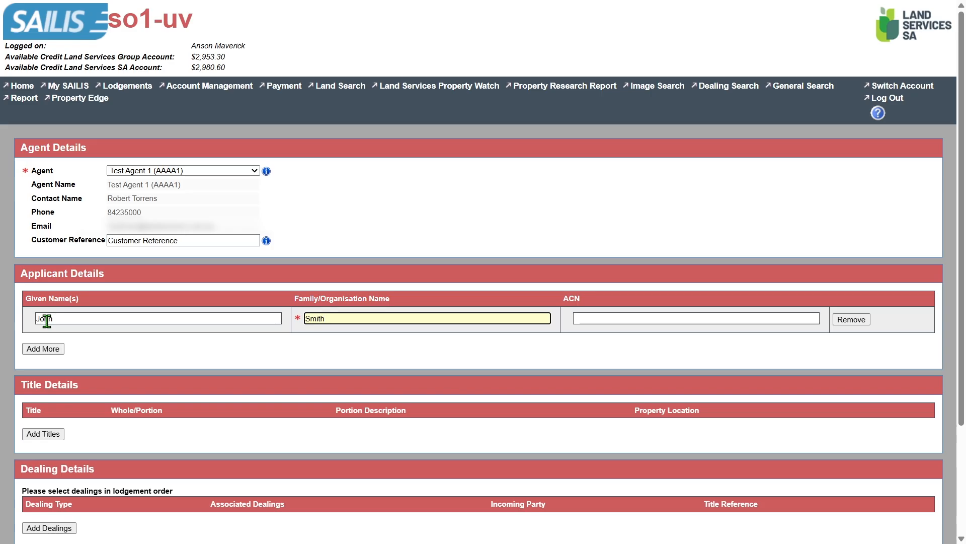
Add a second applicant with the organisation name Brown Pty Ltd.
left_click(58, 349)
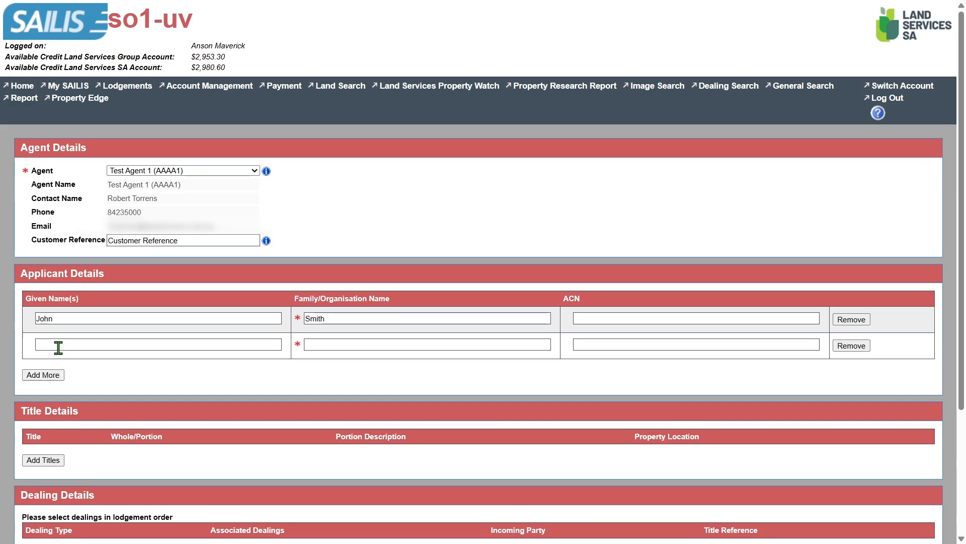
left_click(336, 344)
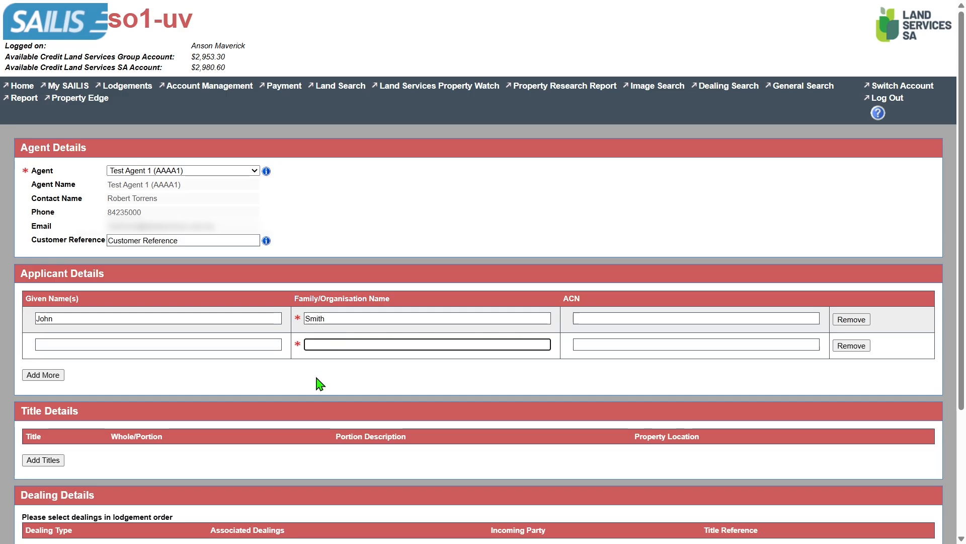
type("Brown Pty")
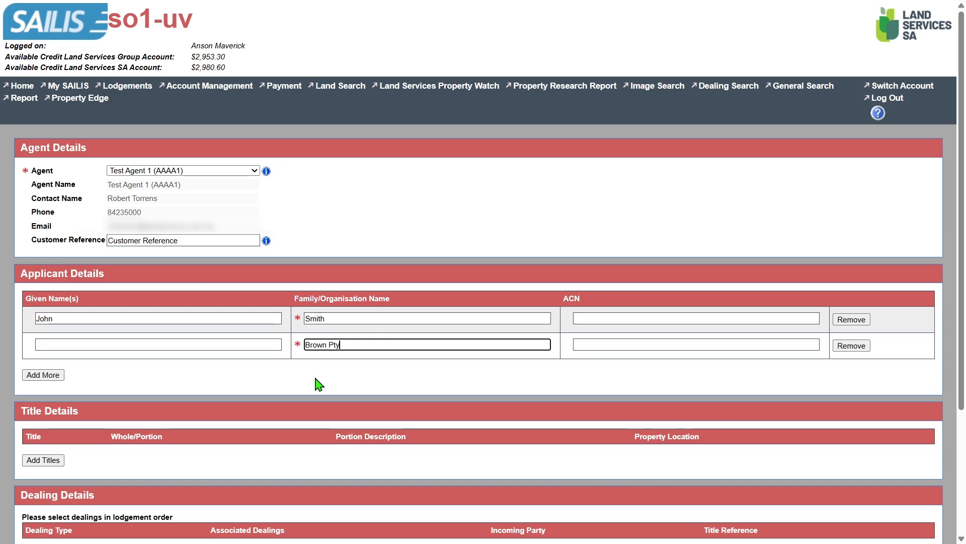
type(" Ltd")
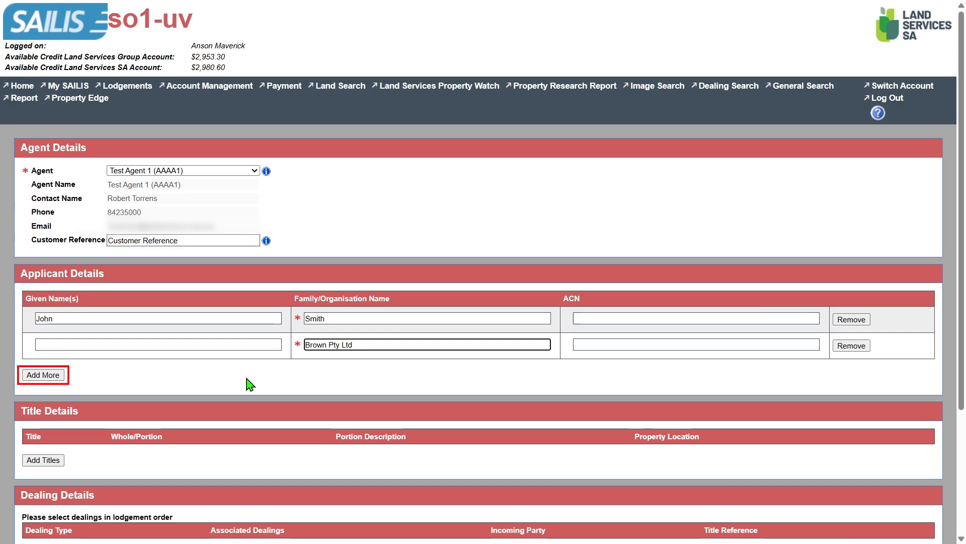
Add a third applicant and enter that person's given name and family name.
left_click(30, 376)
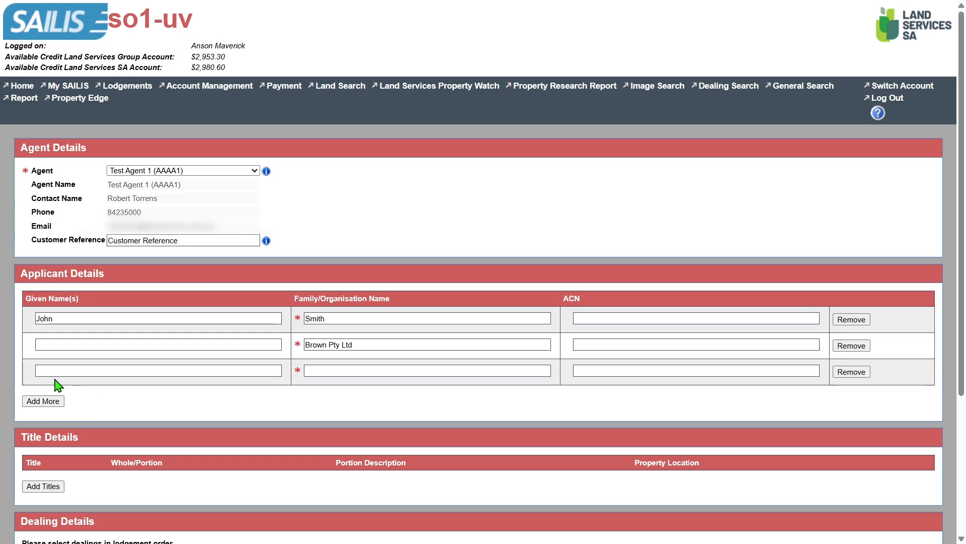
left_click(129, 369)
type("Jane")
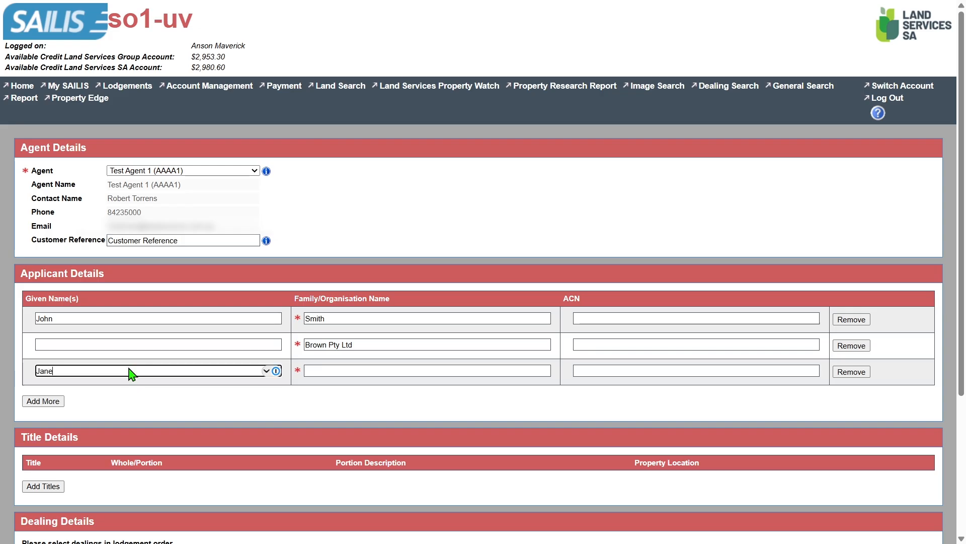
key("Tab")
type("Smith")
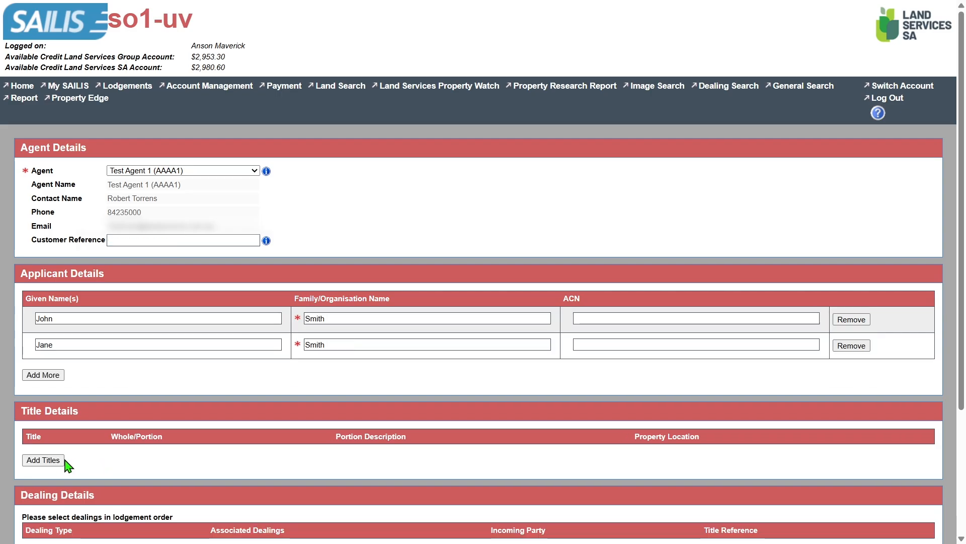
Add a title to the notice with register CT, volume 5359 and folio 705, covering the whole of the land.
left_click(56, 461)
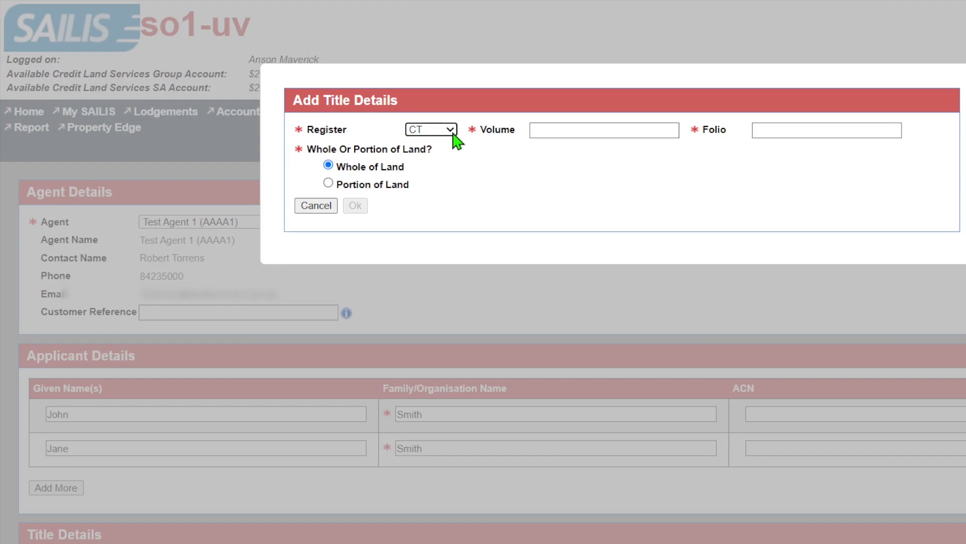
left_click(414, 121)
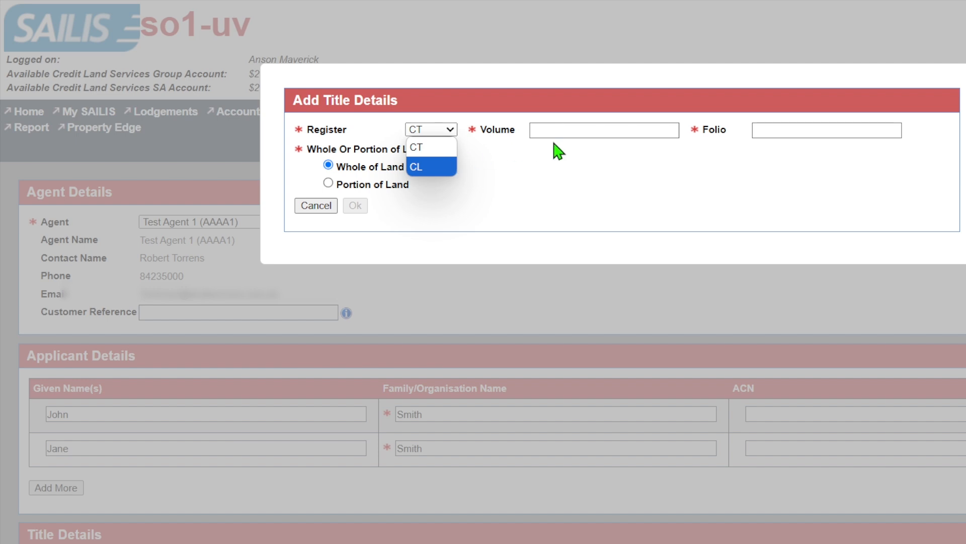
left_click(593, 130)
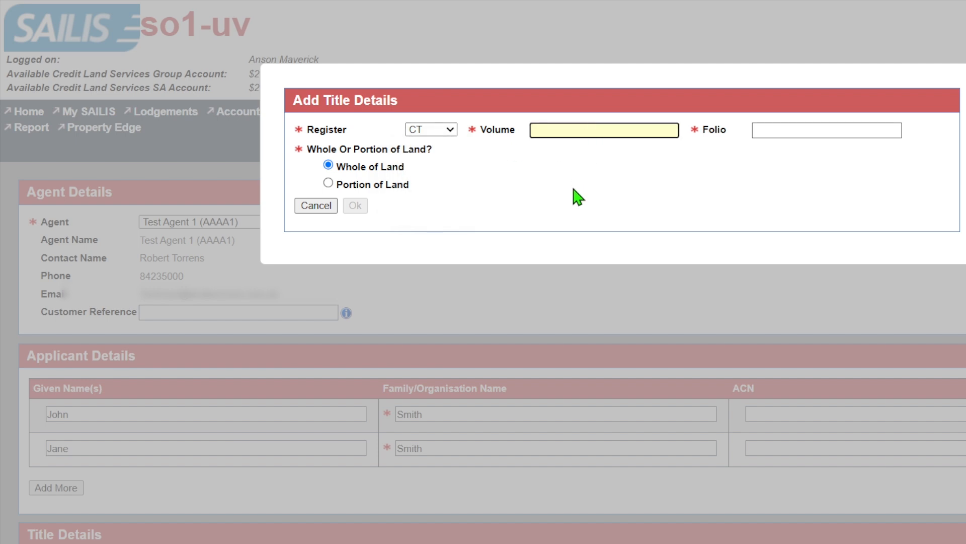
type("5359")
key("Tab")
type("705")
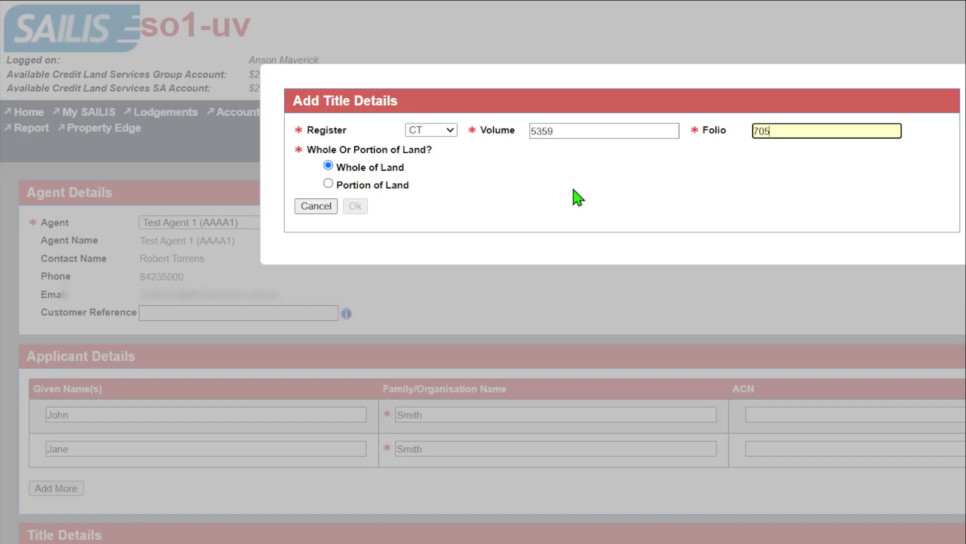
key("Return")
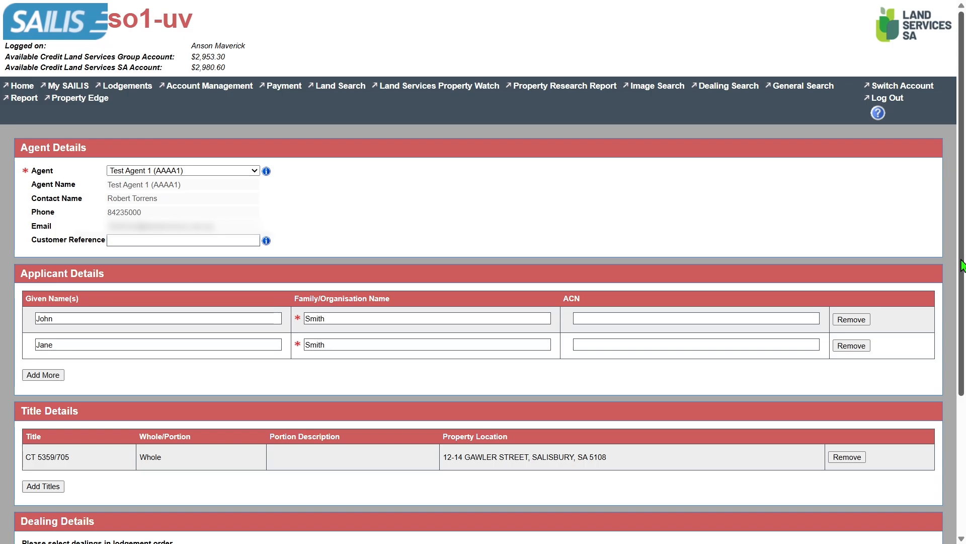
Add a dealing and look up DM (Discharge of Mortgage) as its dealing type.
left_click_drag(963, 265, 963, 405)
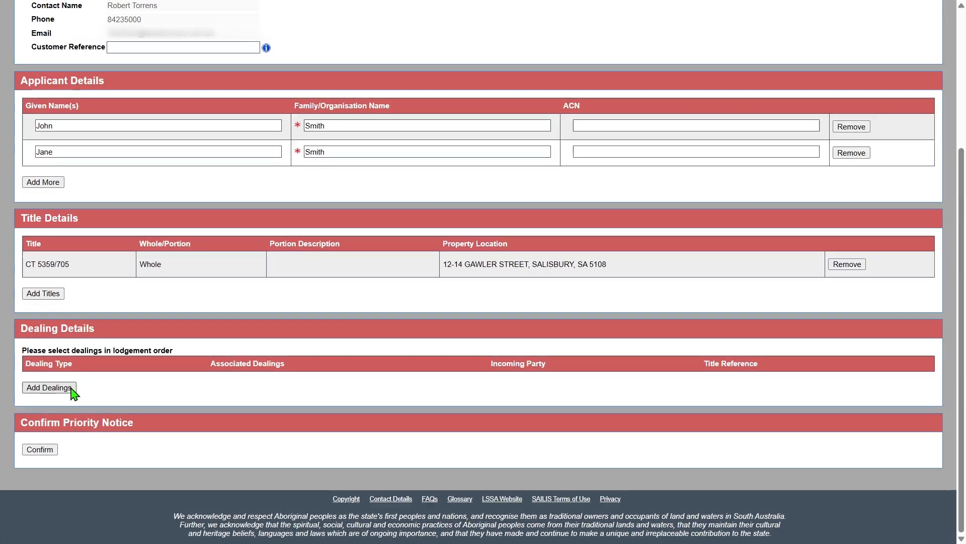
left_click(72, 388)
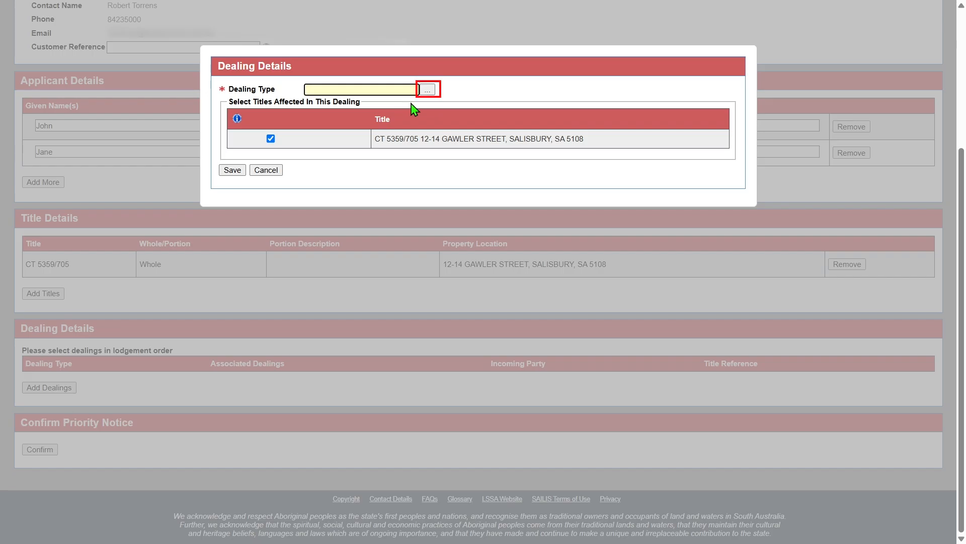
left_click(434, 92)
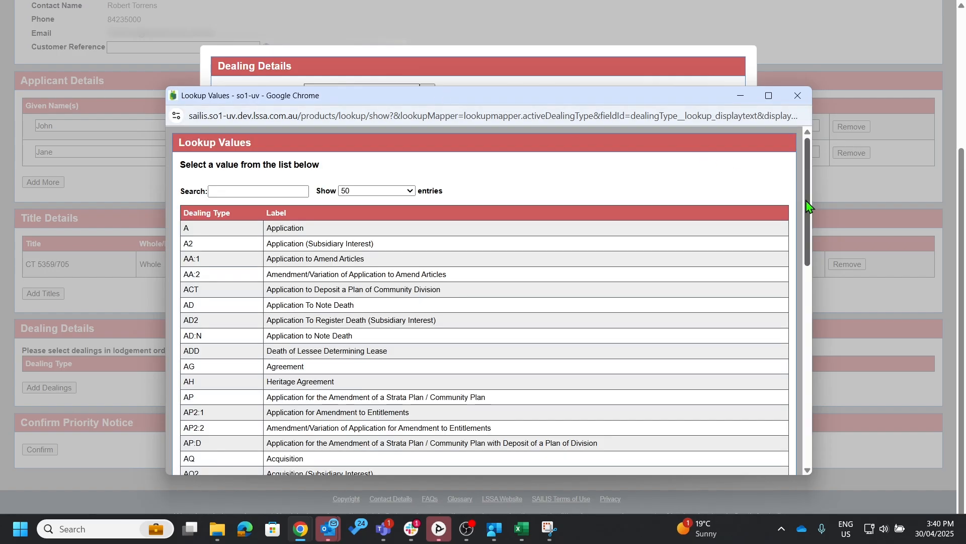
left_click_drag(807, 207, 808, 351)
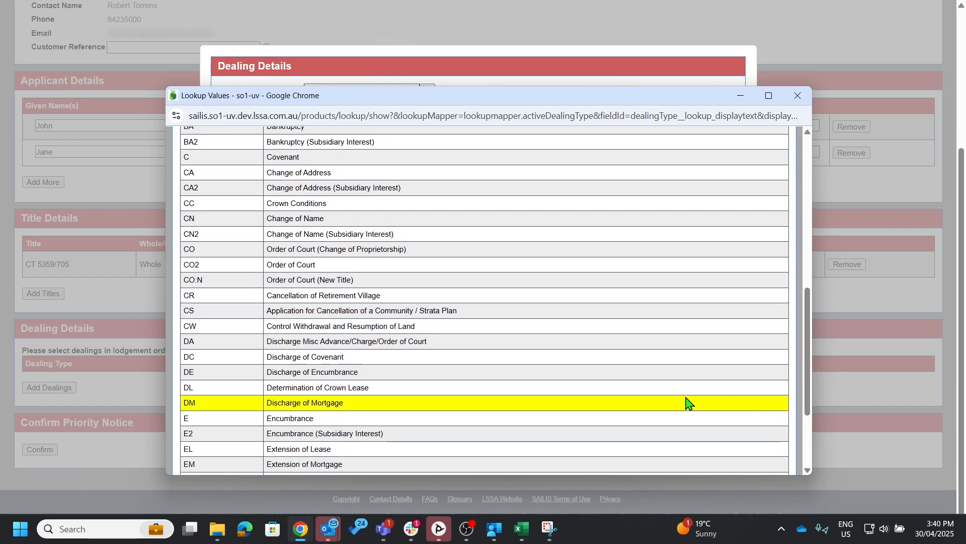
left_click(440, 403)
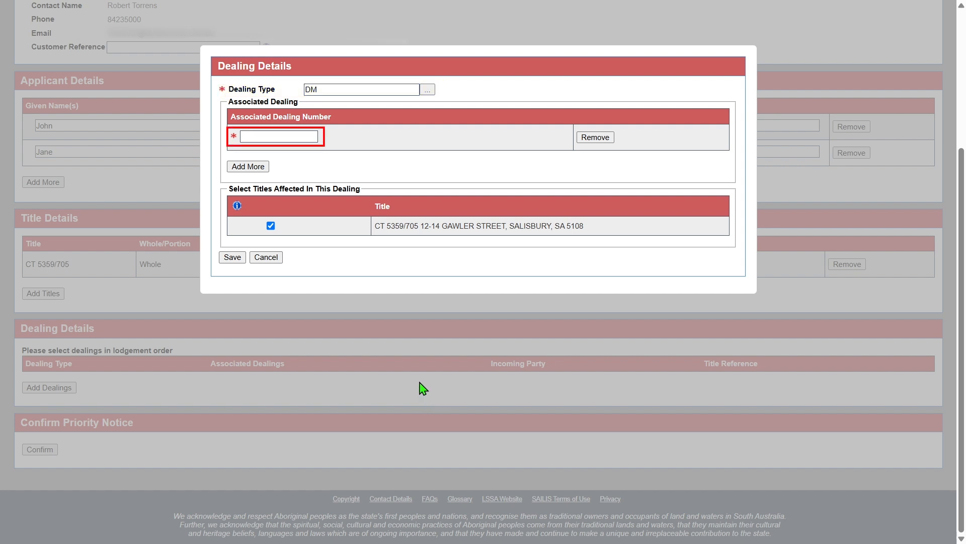
Enter 14498549 as the discharge's associated dealing number and save the dealing.
left_click(309, 135)
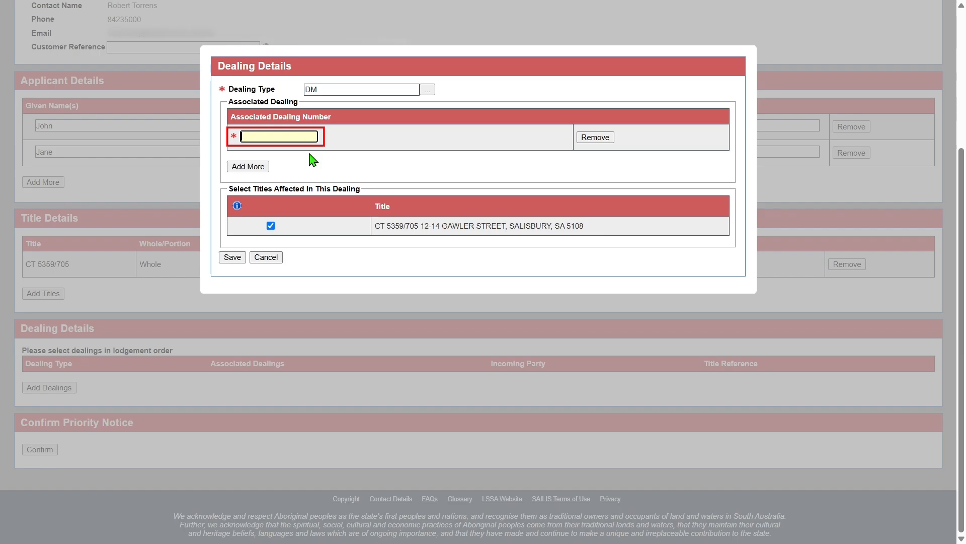
type("1449")
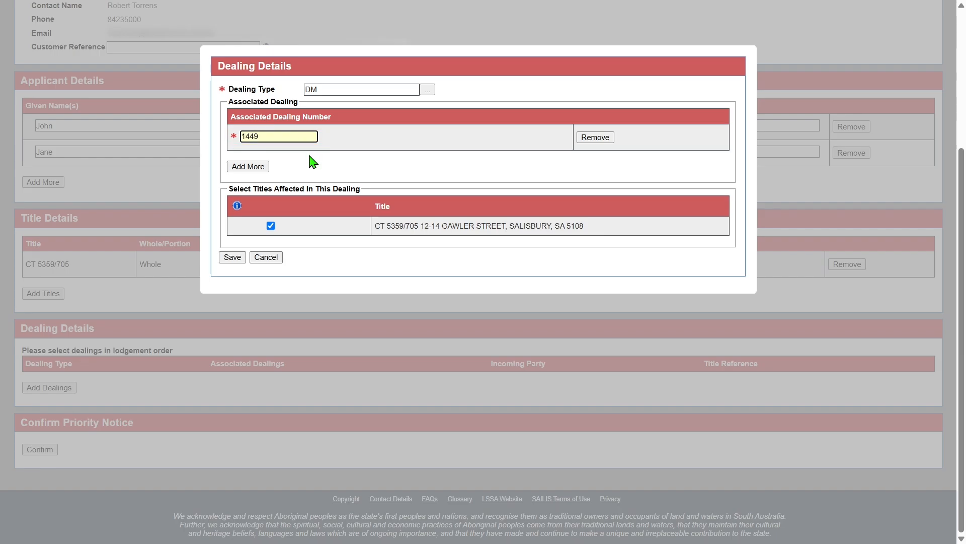
type("8549")
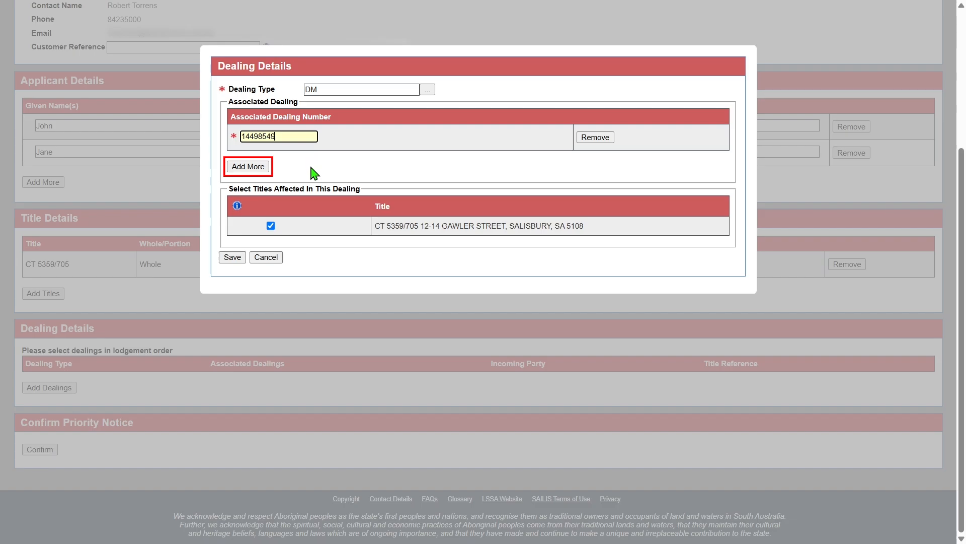
left_click(234, 260)
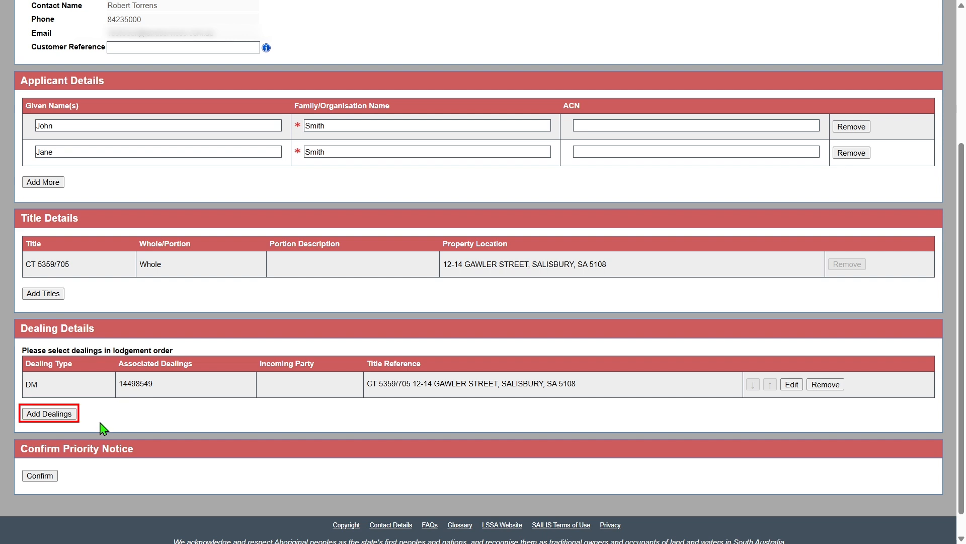
Add a dealing of type T and enter the first incoming party's given name and family name.
left_click(73, 417)
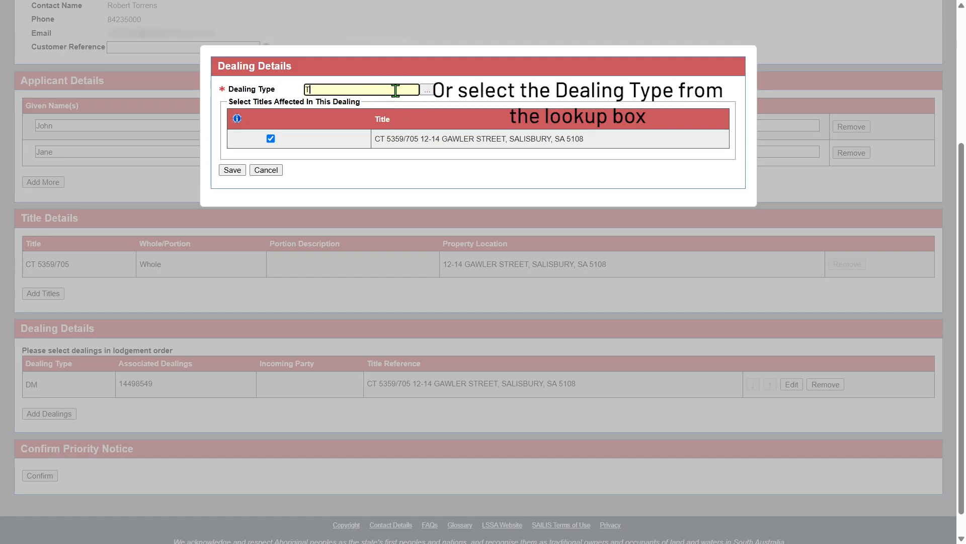
left_click(239, 174)
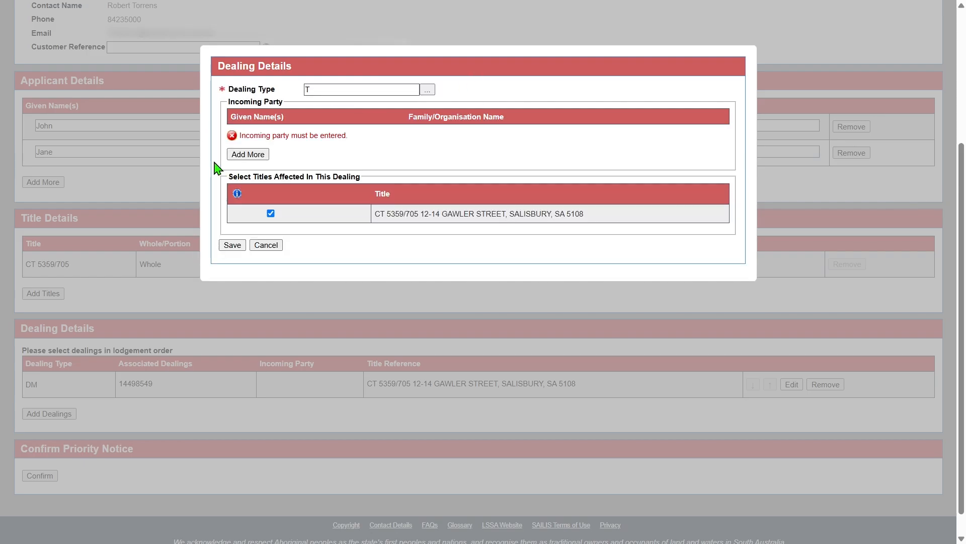
left_click(230, 156)
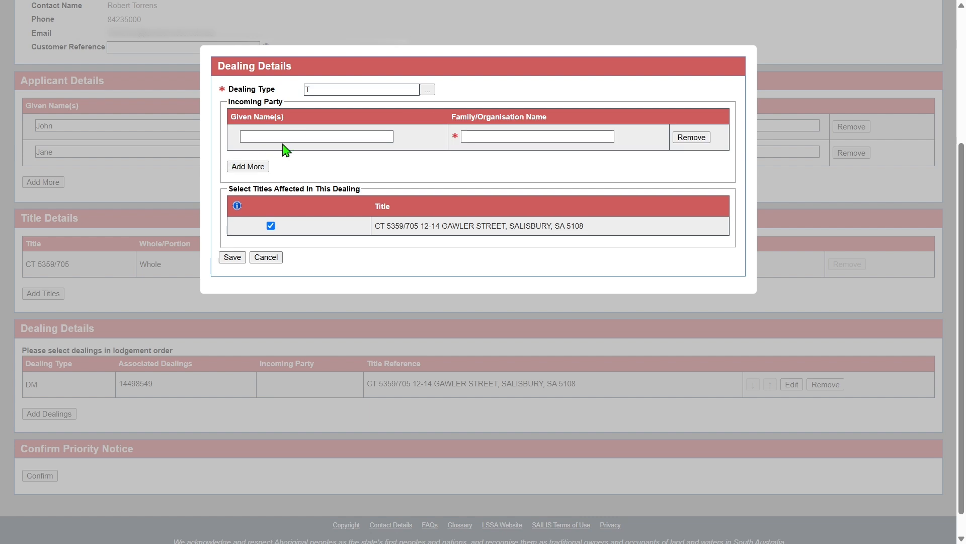
left_click(296, 136)
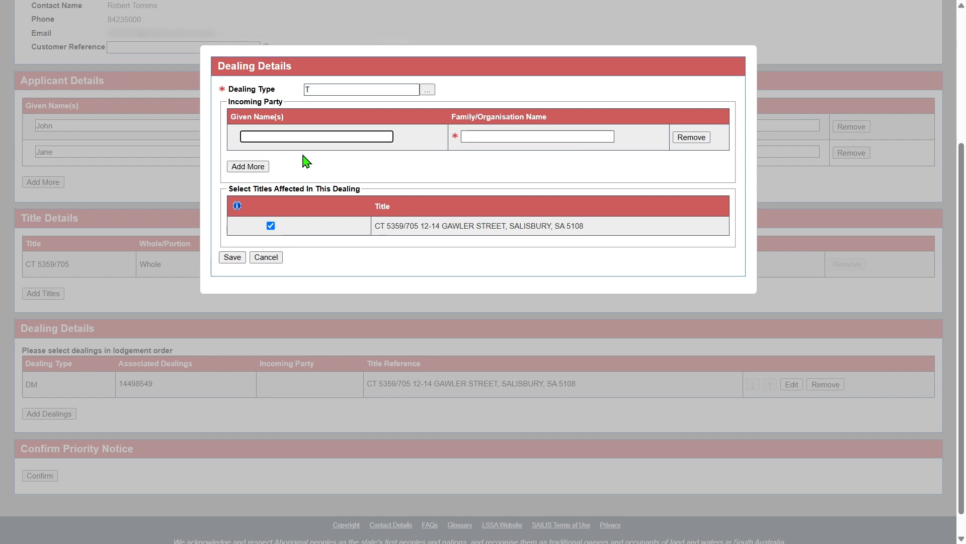
type("John")
key("Tab")
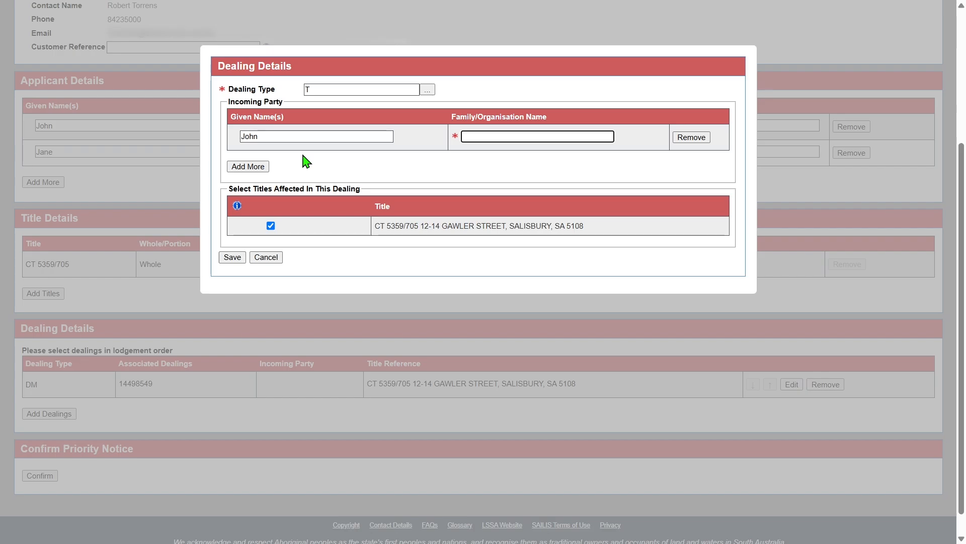
type("Smith")
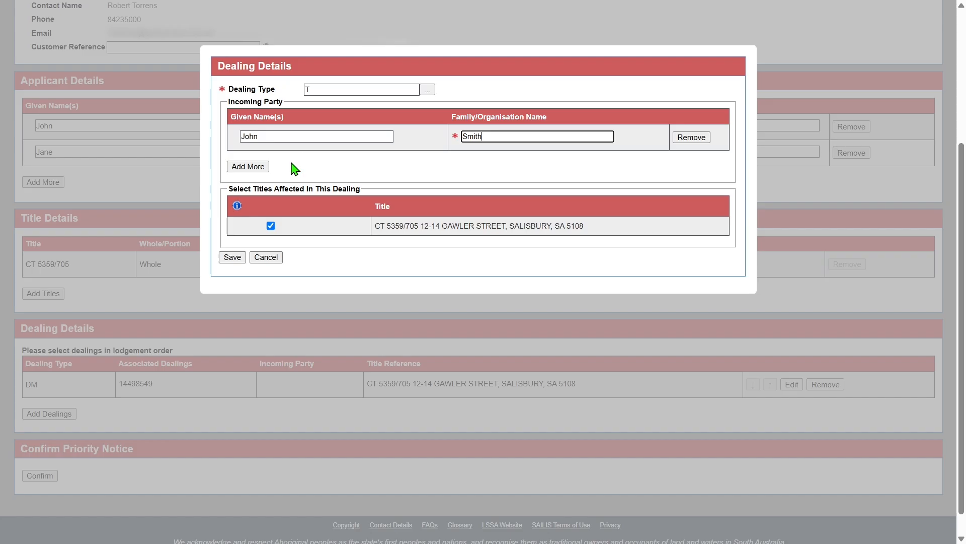
Add a second incoming party to the transfer with the organisation name Brown Pty Ltd.
left_click(262, 169)
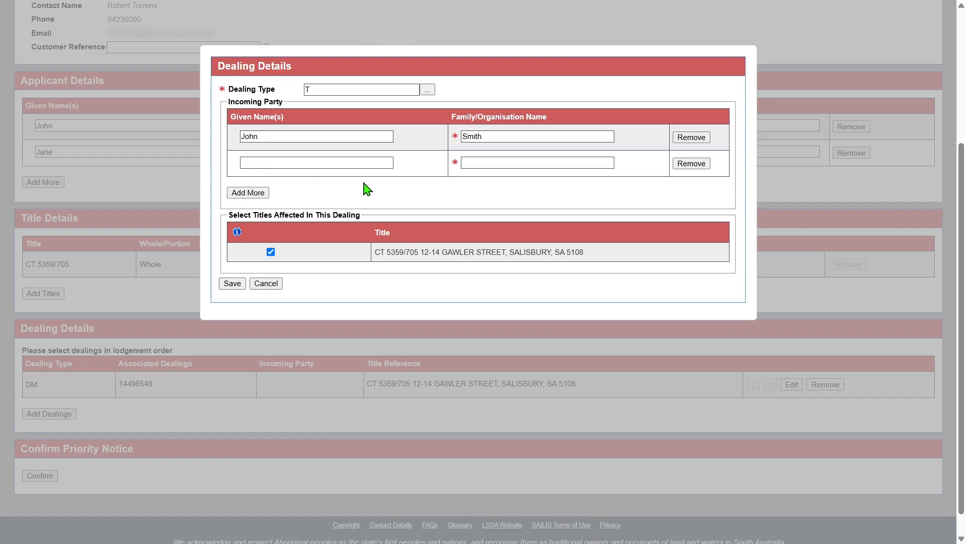
left_click(502, 162)
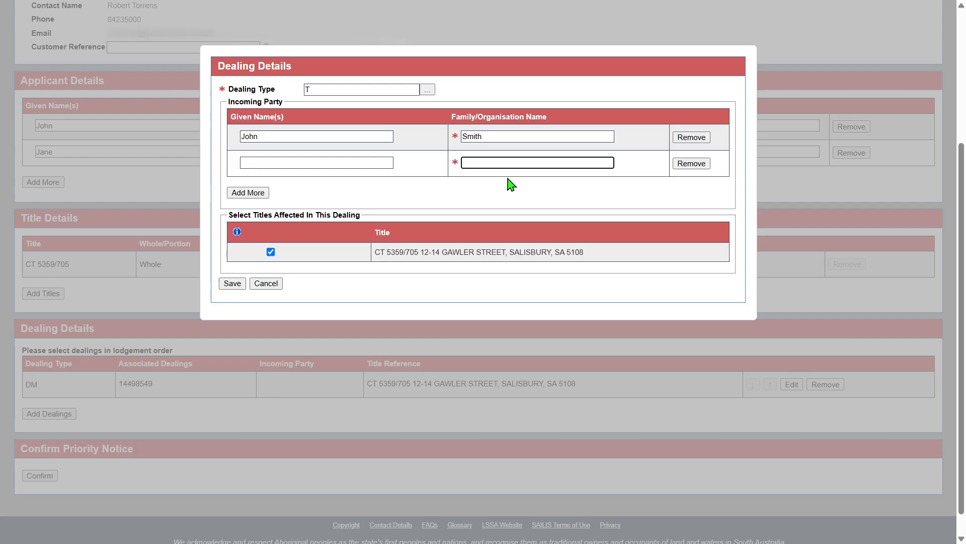
type("Brown Pty Ltd")
Add a third incoming party to the transfer and enter that person's given name and family name.
left_click(262, 193)
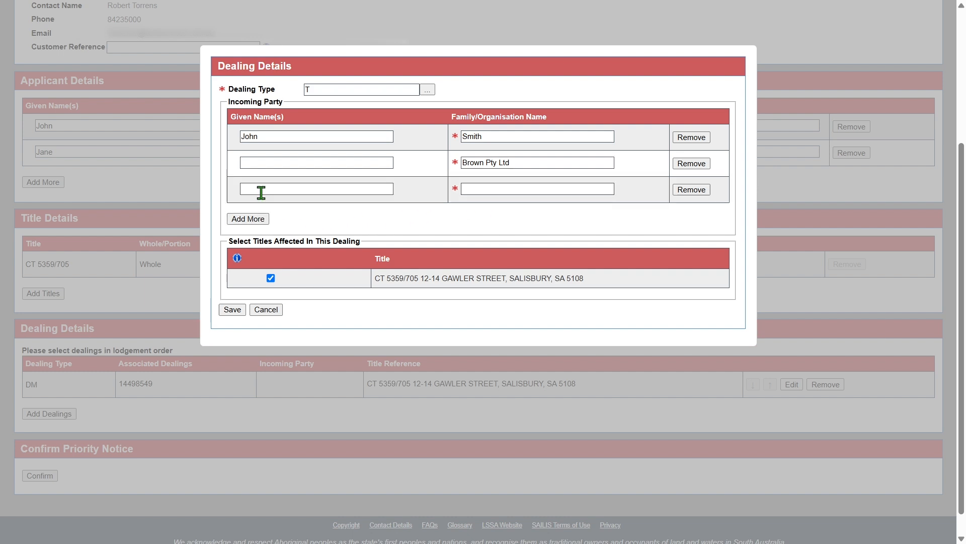
left_click(262, 191)
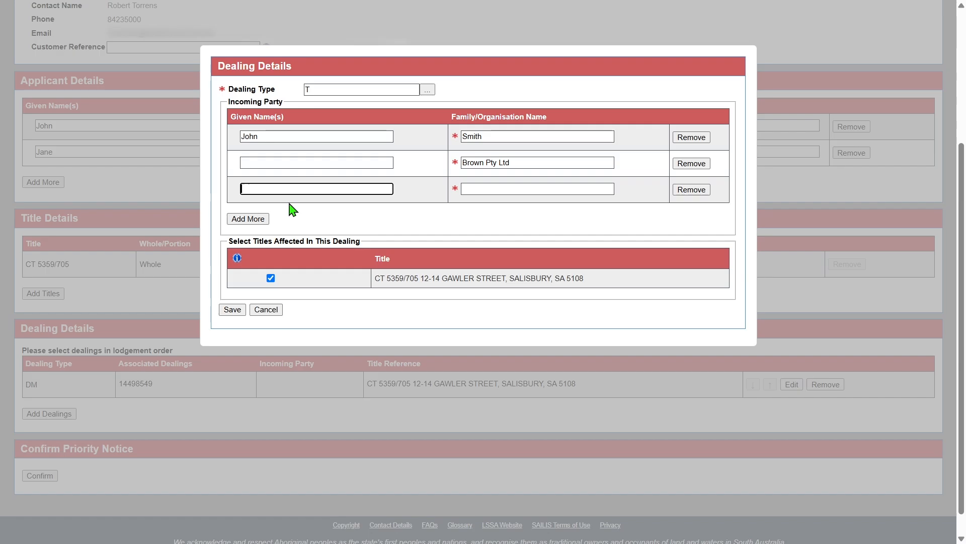
type("Jane")
key("Tab")
type("Smith")
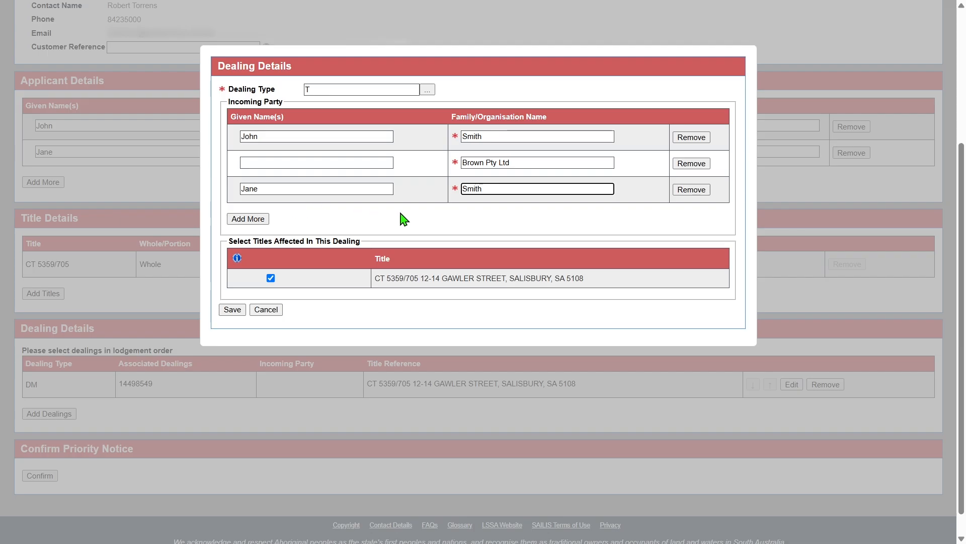
Remove Brown Pty Ltd from the transfer's incoming parties and save the dealing.
left_click(674, 168)
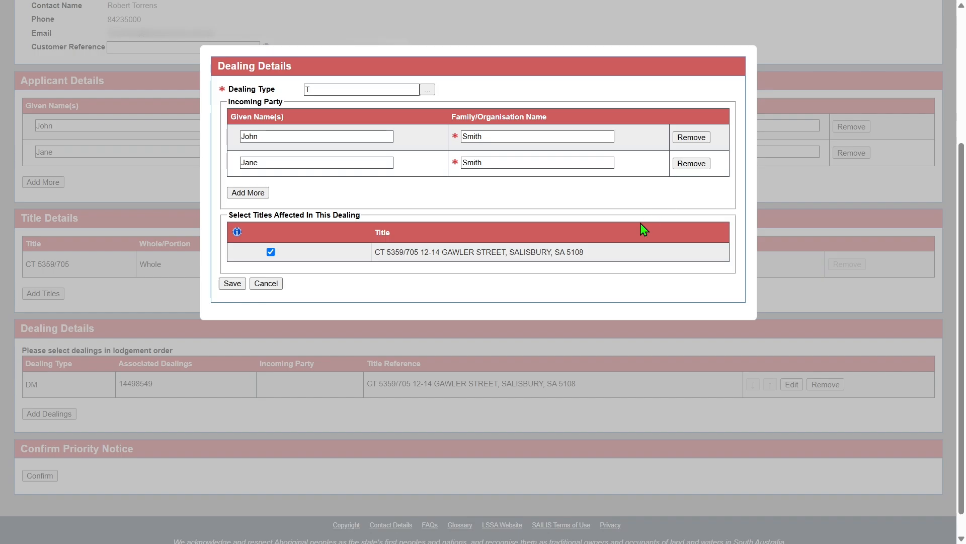
left_click(232, 284)
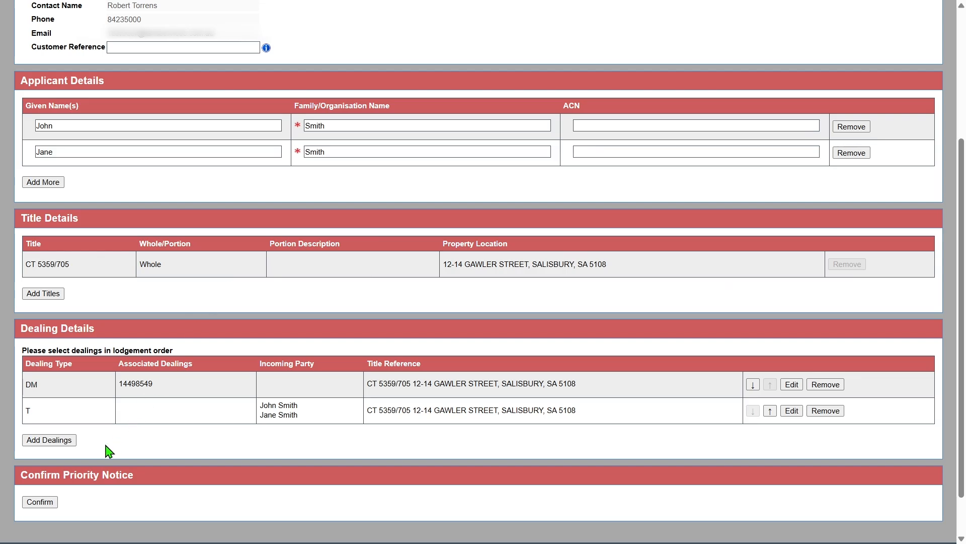
Add a dealing of type M with Brown Bank as the incoming party's organisation name and save it.
left_click(70, 441)
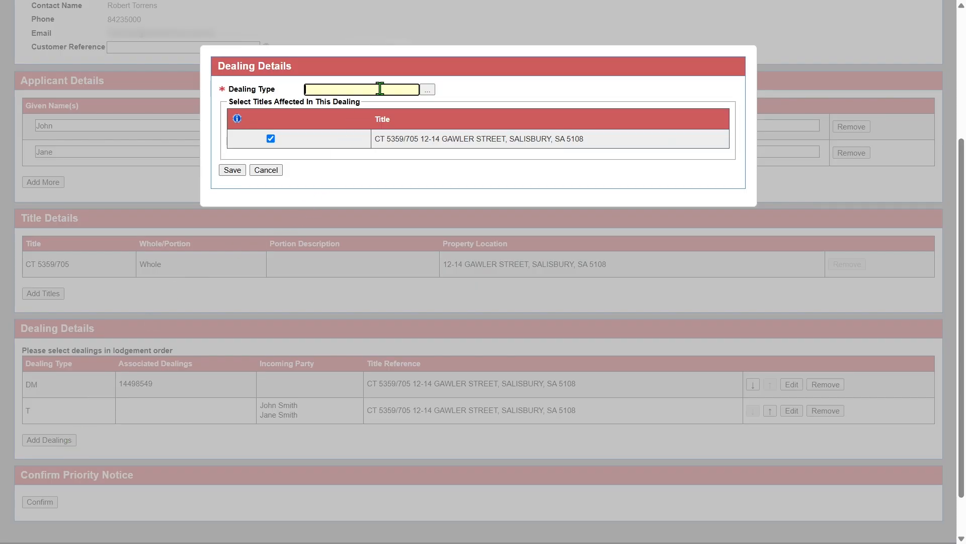
type("M")
left_click(232, 172)
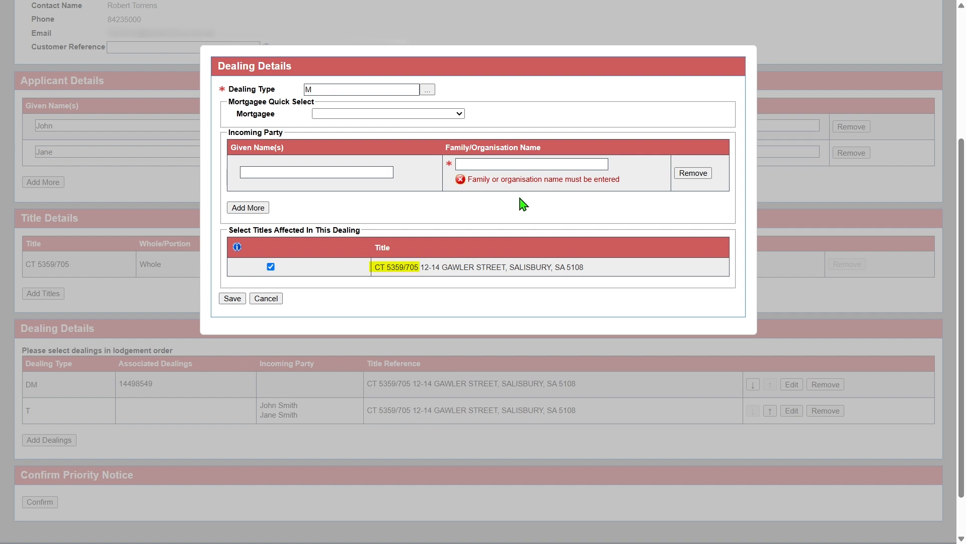
left_click(532, 164)
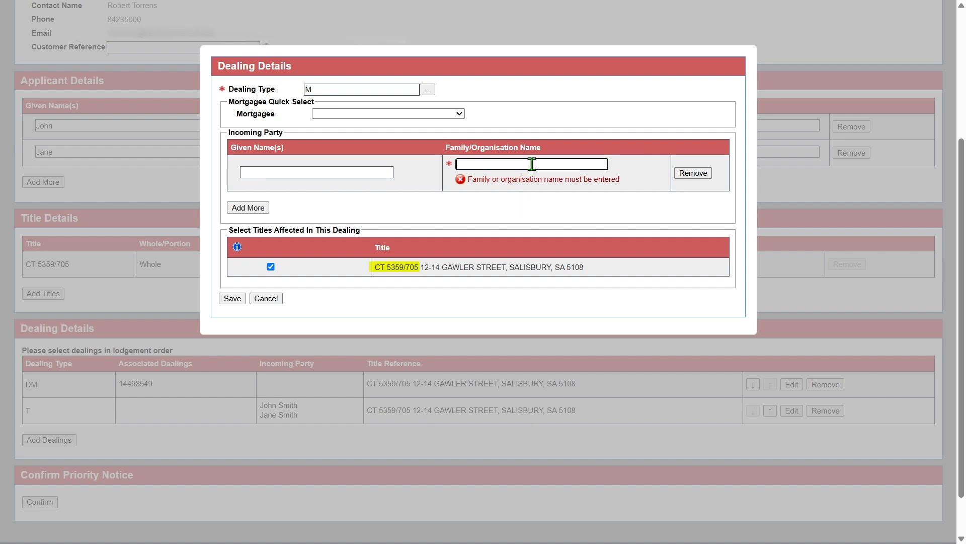
type("Brow")
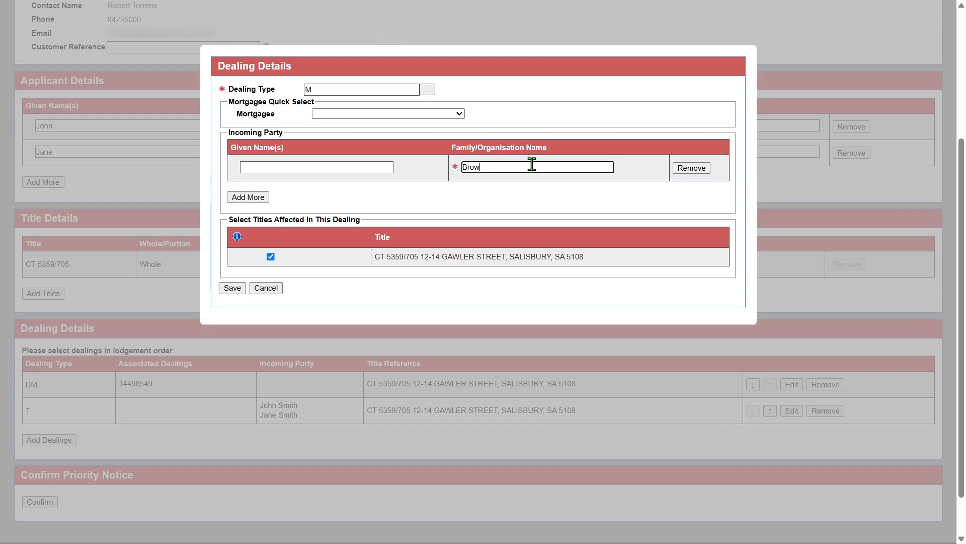
type("n Bank")
left_click(233, 288)
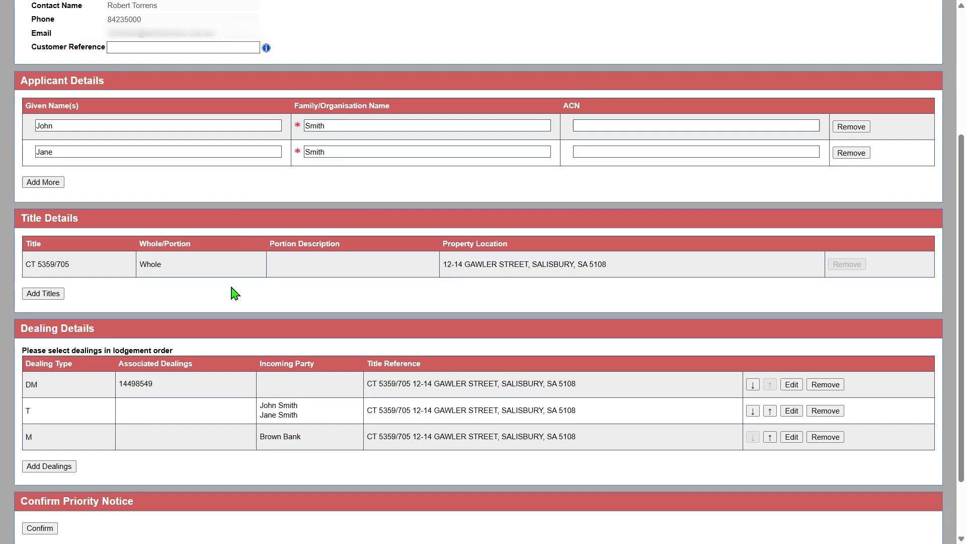
Confirm the priority notice and review the applicant, title and dealing details in its summary.
left_click(43, 527)
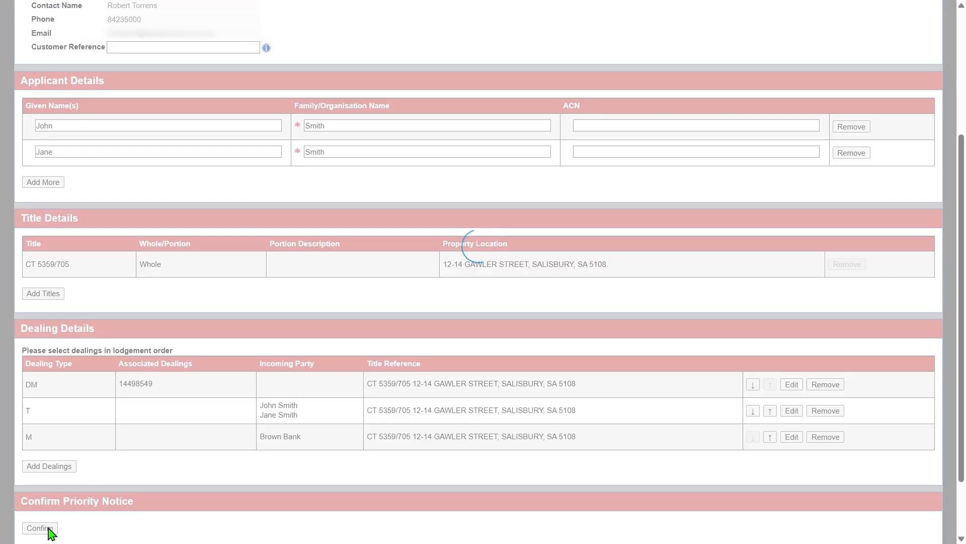
scroll(595, 235, "down", 5)
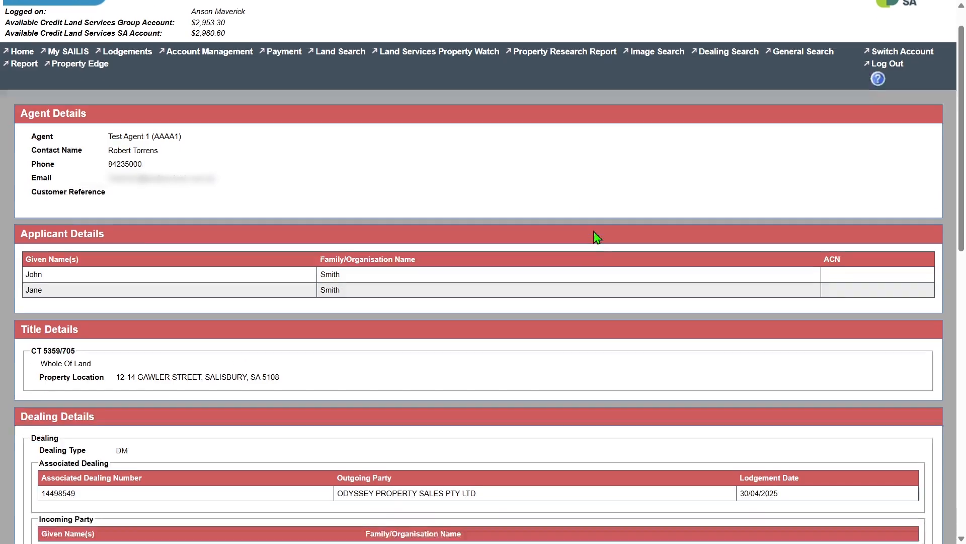
scroll(596, 235, "down", 1)
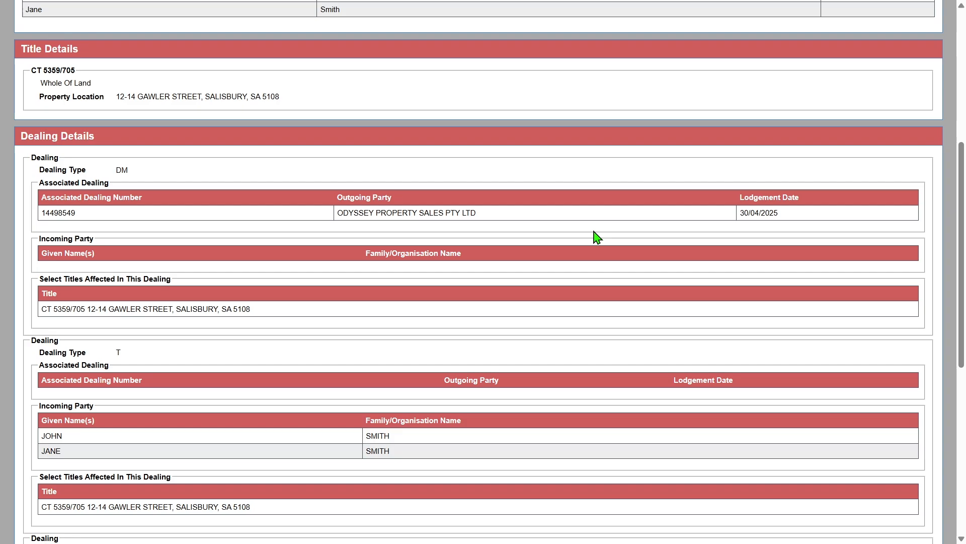
scroll(598, 236, "down", 5)
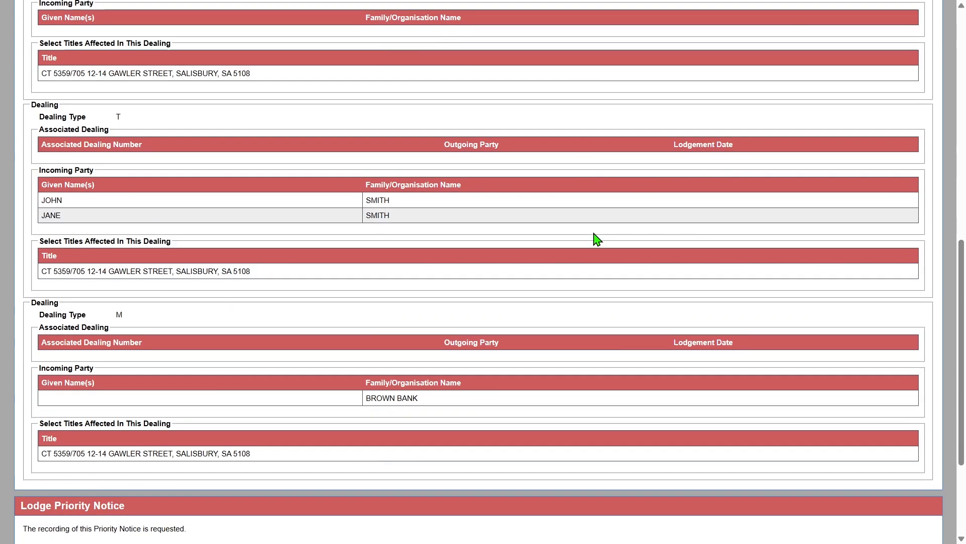
scroll(597, 240, "down", 1)
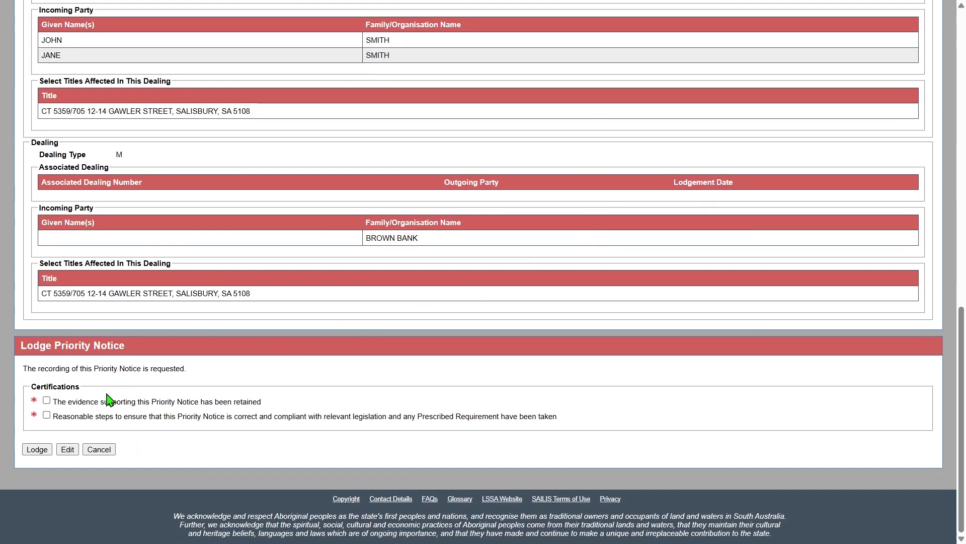
Certify that evidence has been retained and reasonable compliance steps taken, and lodge the priority notice, accepting the fee.
left_click(46, 401)
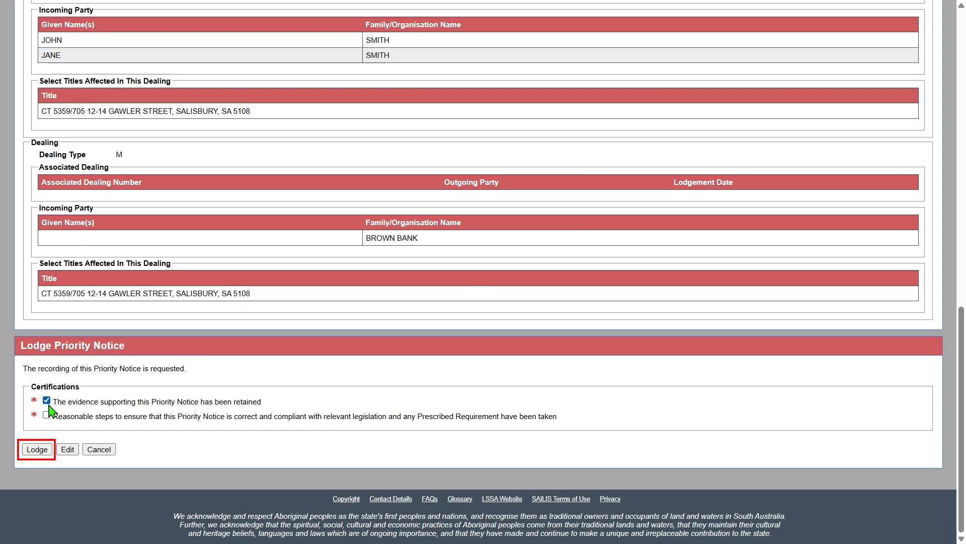
left_click(46, 415)
left_click(39, 449)
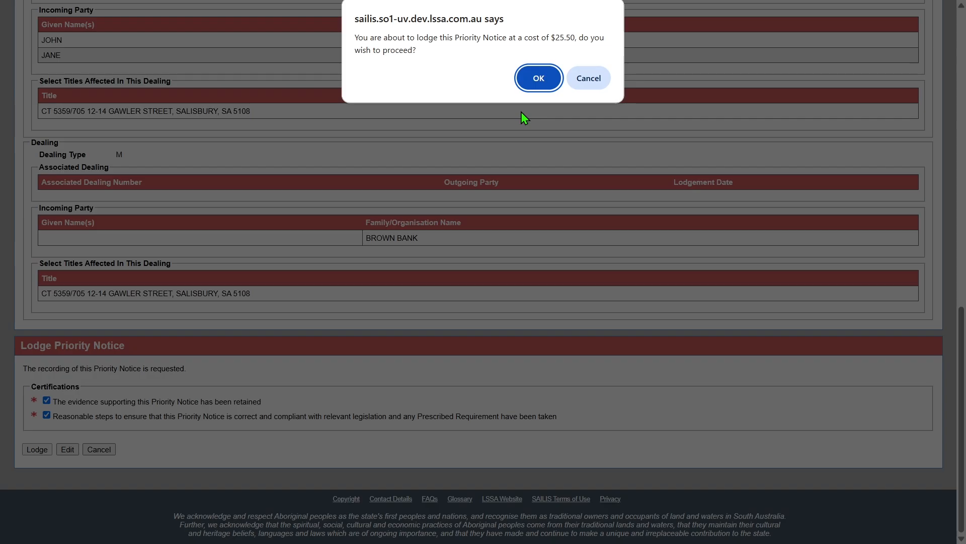
left_click(536, 79)
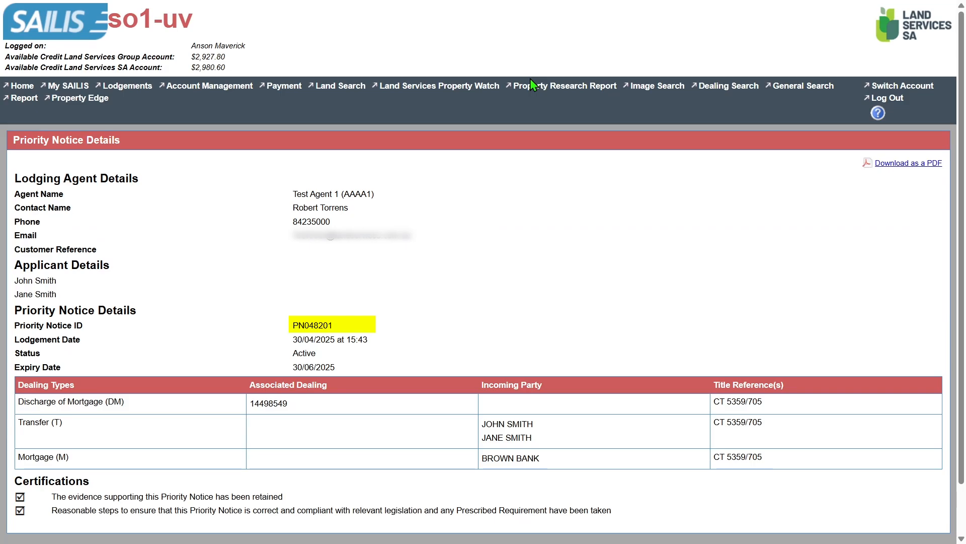
mouse_move(530, 81)
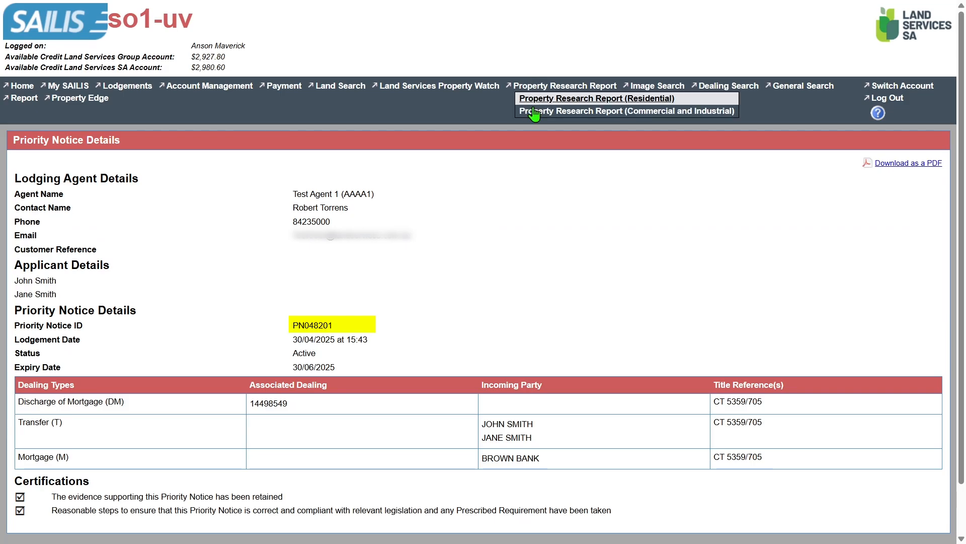